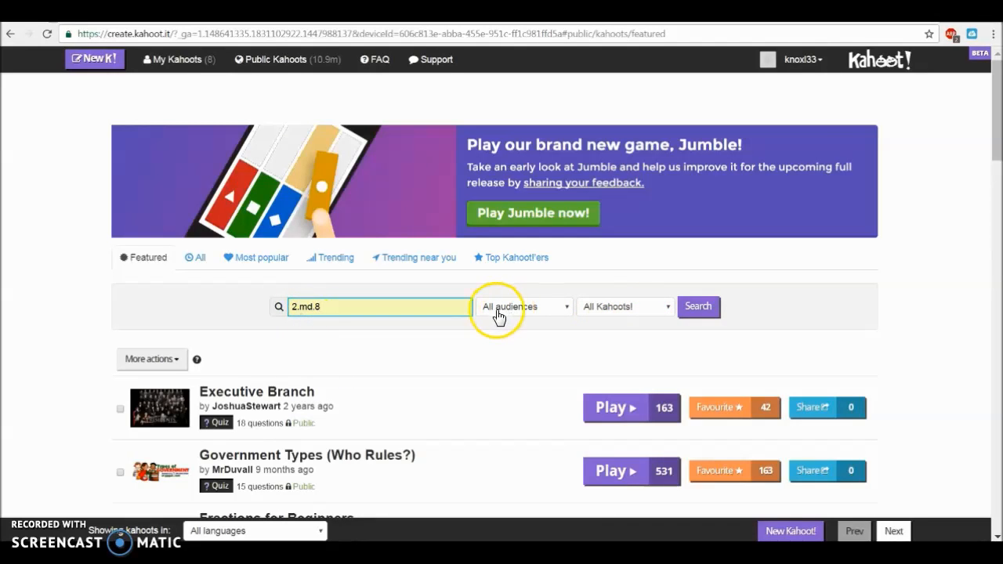
Step: Search the public kahoots for 2.md.8, limited to the School audience
{"action": "left_click", "coordinate": [561, 313]}
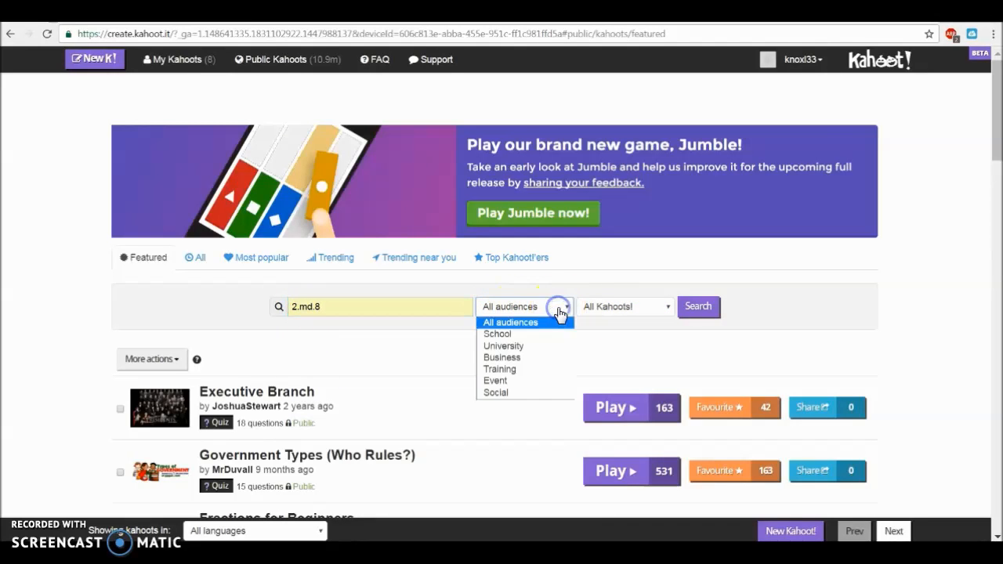
{"action": "left_click", "coordinate": [513, 336]}
{"action": "left_click", "coordinate": [703, 311]}
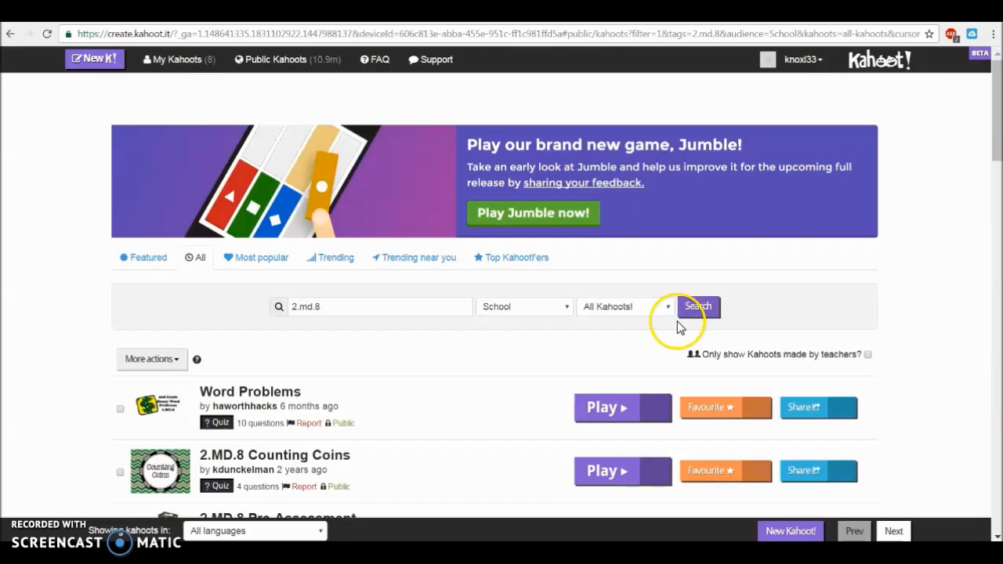
Step: Browse the search results and open the quiz "Show Me the Money Part 1 2.MD.8"
{"action": "scroll", "coordinate": [431, 380], "scroll_direction": "down", "scroll_amount": 10}
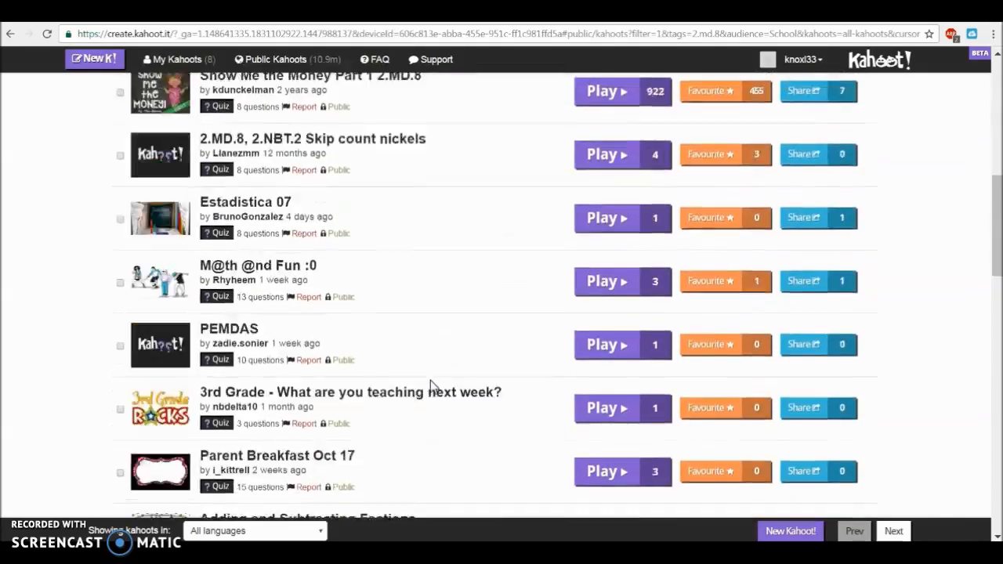
{"action": "scroll", "coordinate": [431, 381], "scroll_direction": "down", "scroll_amount": 4}
{"action": "scroll", "coordinate": [430, 380], "scroll_direction": "up", "scroll_amount": 6}
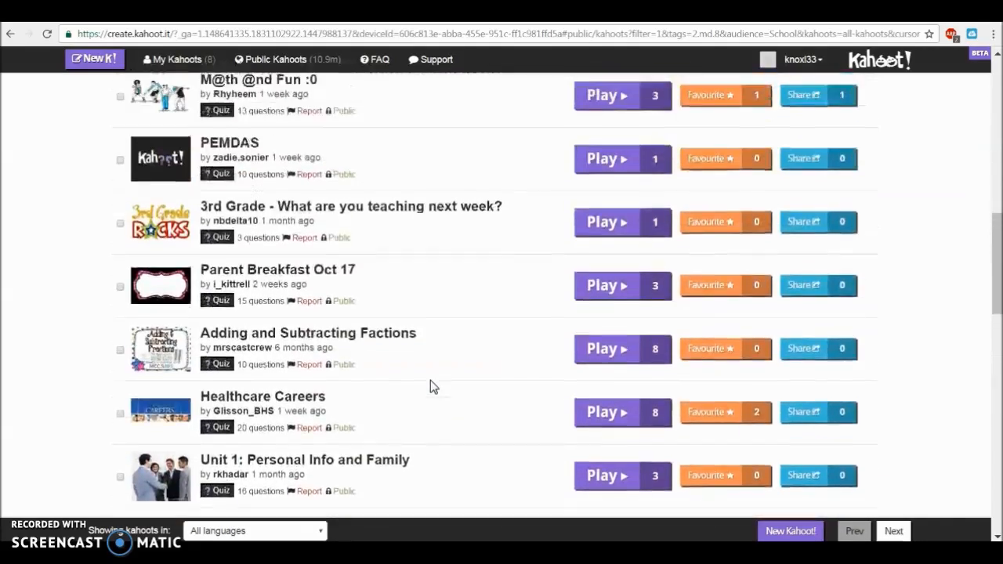
{"action": "scroll", "coordinate": [430, 380], "scroll_direction": "up", "scroll_amount": 4}
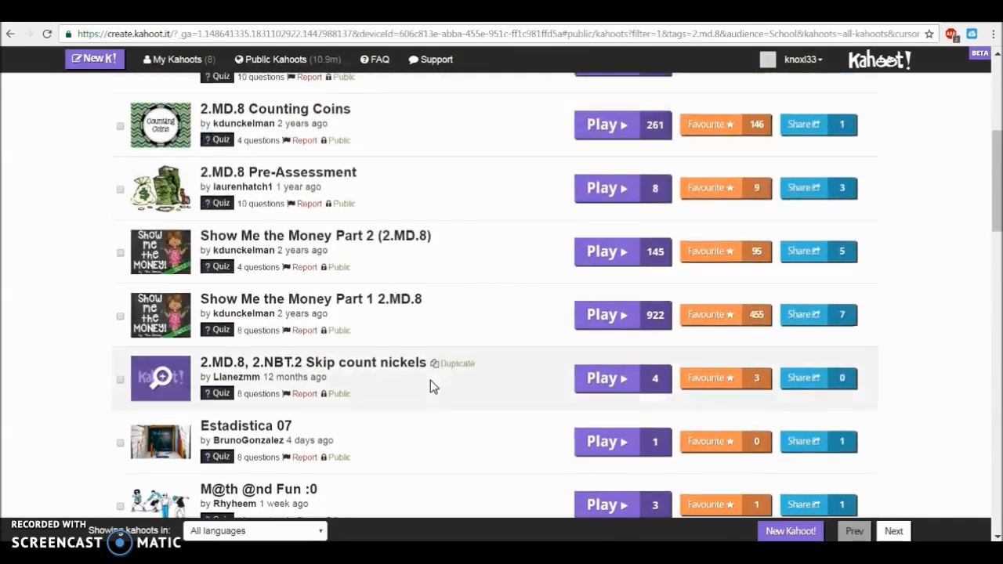
{"action": "left_click", "coordinate": [324, 330]}
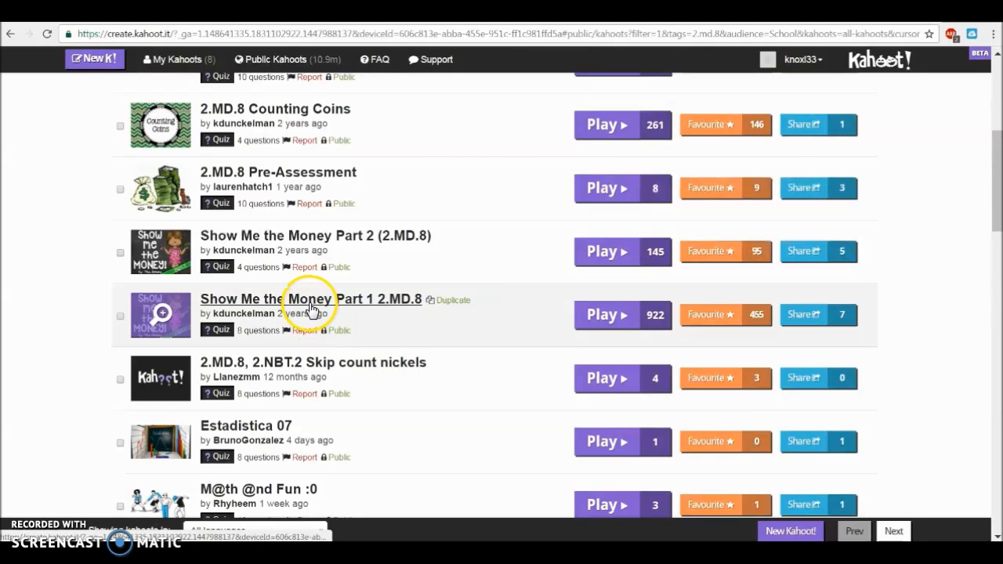
{"action": "left_click", "coordinate": [311, 308]}
Step: Review the quiz's questions, duplicate the quiz, and open the draft copy for editing
{"action": "scroll", "coordinate": [319, 468], "scroll_direction": "down", "scroll_amount": 2}
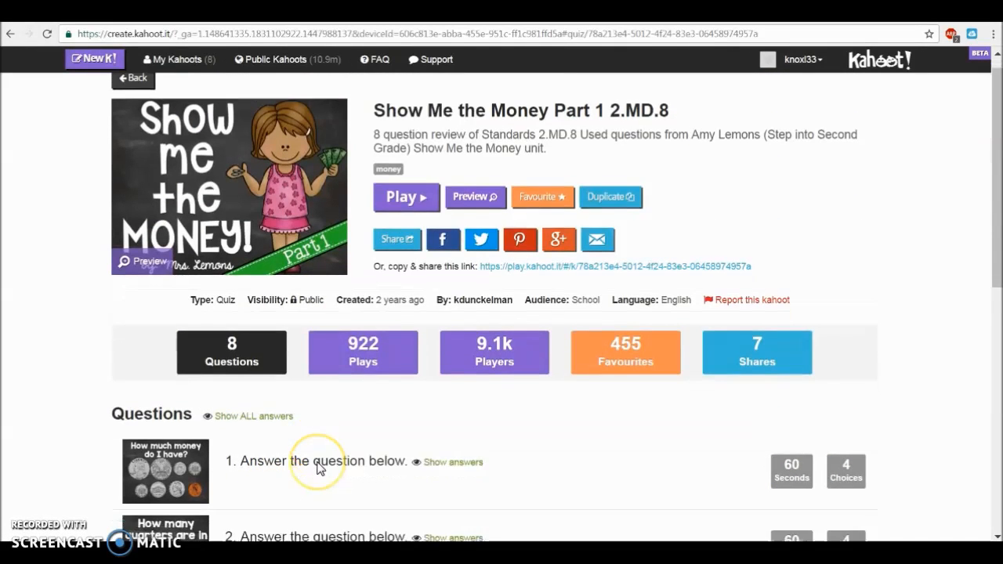
{"action": "scroll", "coordinate": [318, 468], "scroll_direction": "down", "scroll_amount": 3}
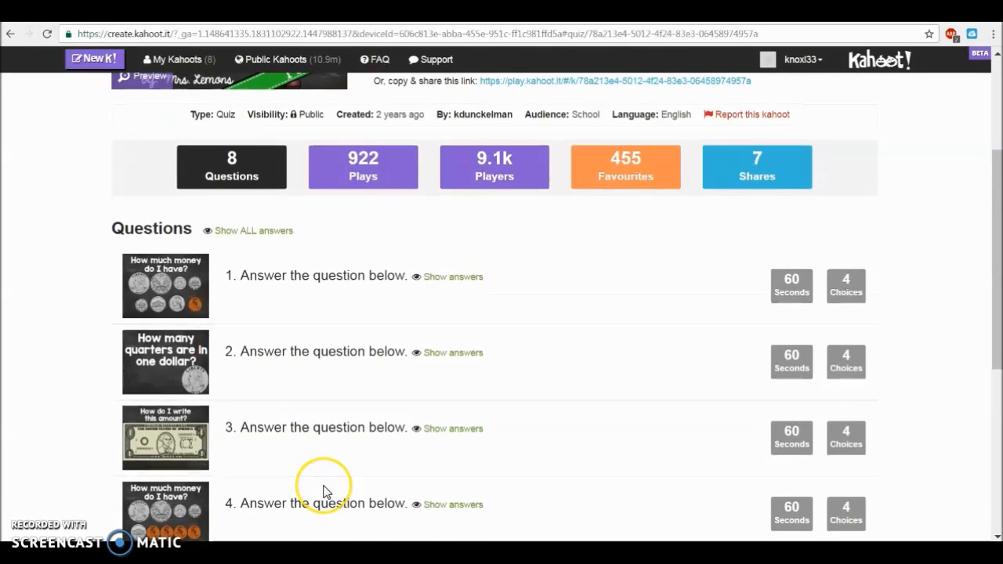
{"action": "scroll", "coordinate": [324, 489], "scroll_direction": "down", "scroll_amount": 2}
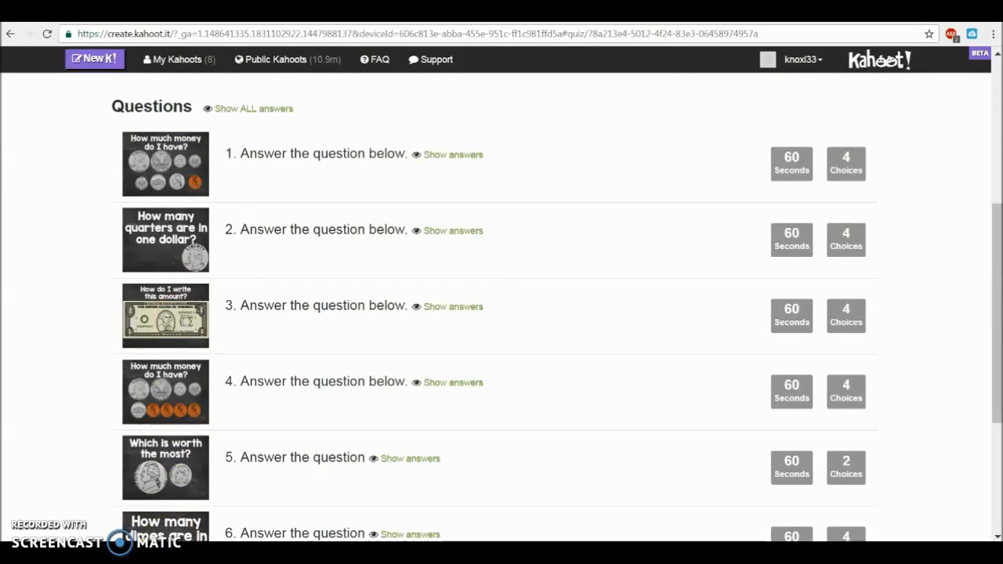
{"action": "scroll", "coordinate": [190, 479], "scroll_direction": "up", "scroll_amount": 5}
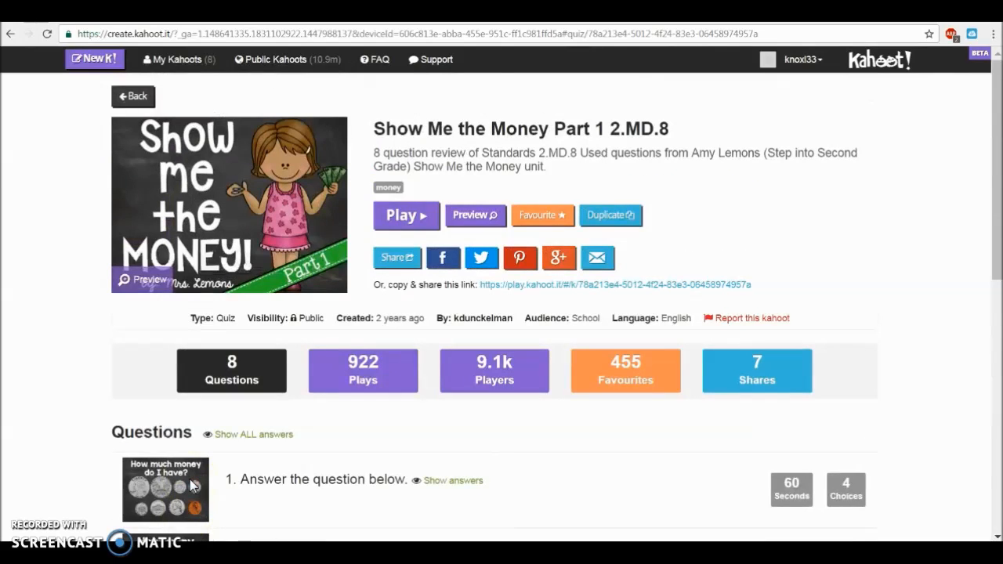
{"action": "left_click", "coordinate": [615, 218]}
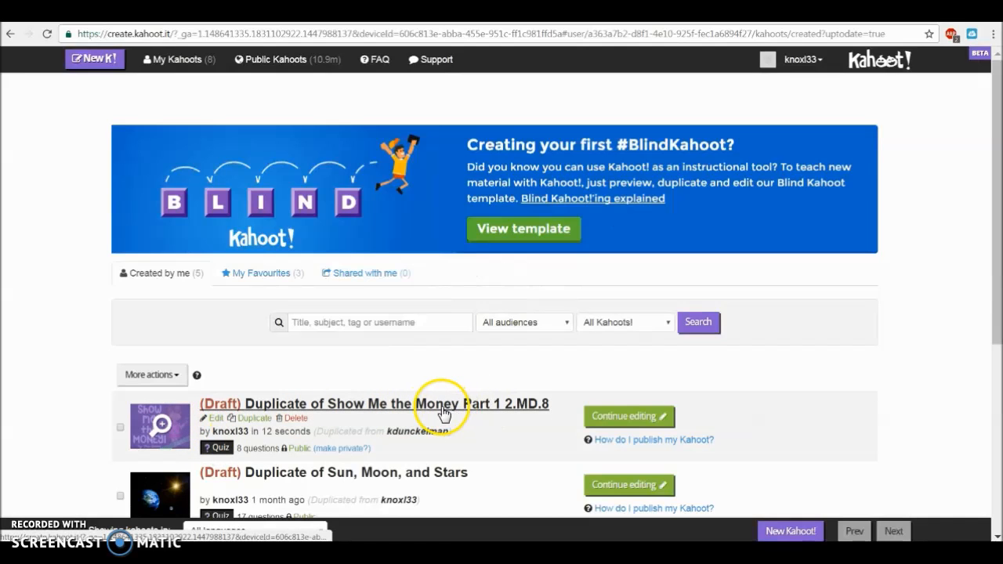
{"action": "left_click", "coordinate": [593, 421]}
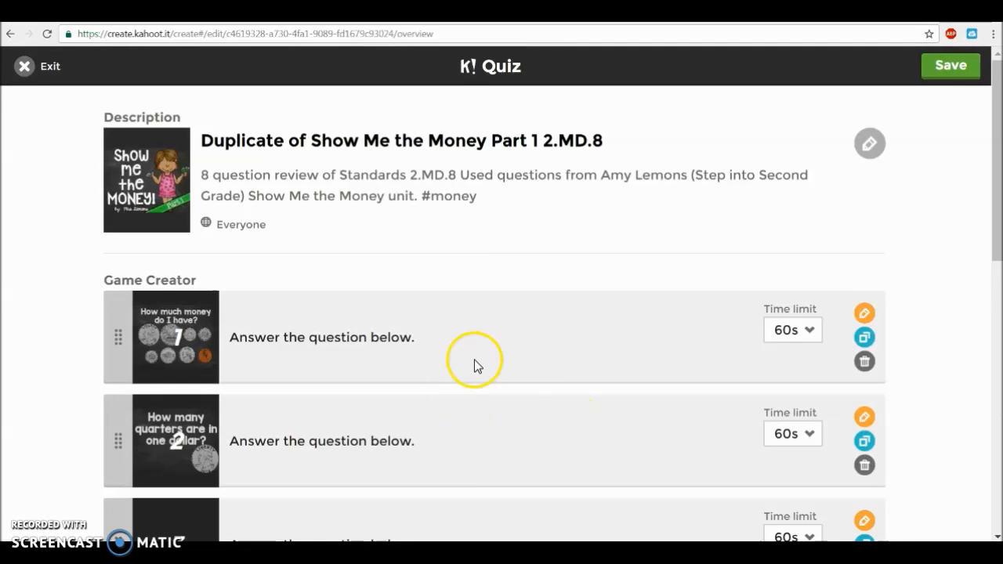
Step: Set the time limit of questions 1 through 4 to 90 seconds each
{"action": "scroll", "coordinate": [484, 354], "scroll_direction": "down", "scroll_amount": 1}
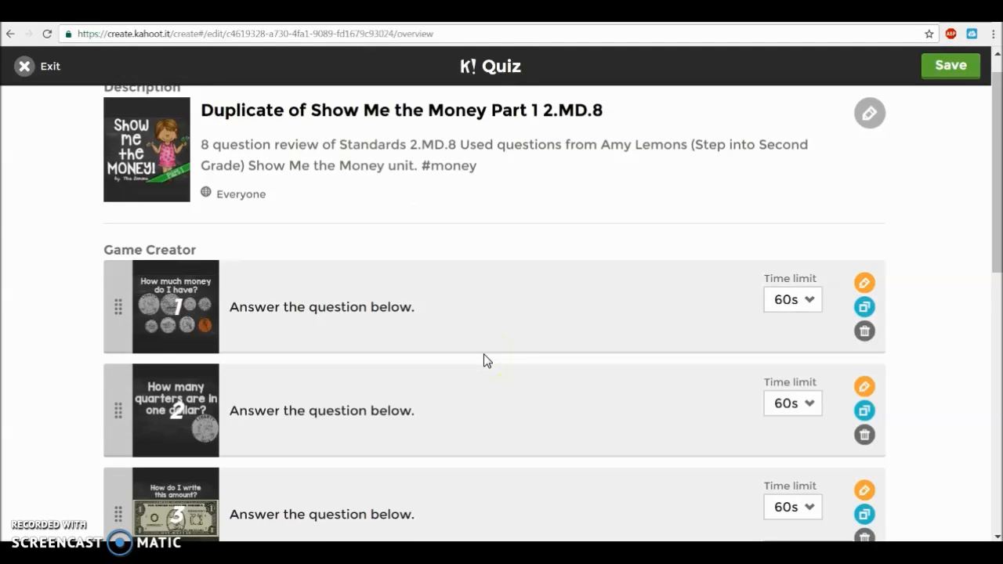
{"action": "left_click", "coordinate": [815, 308]}
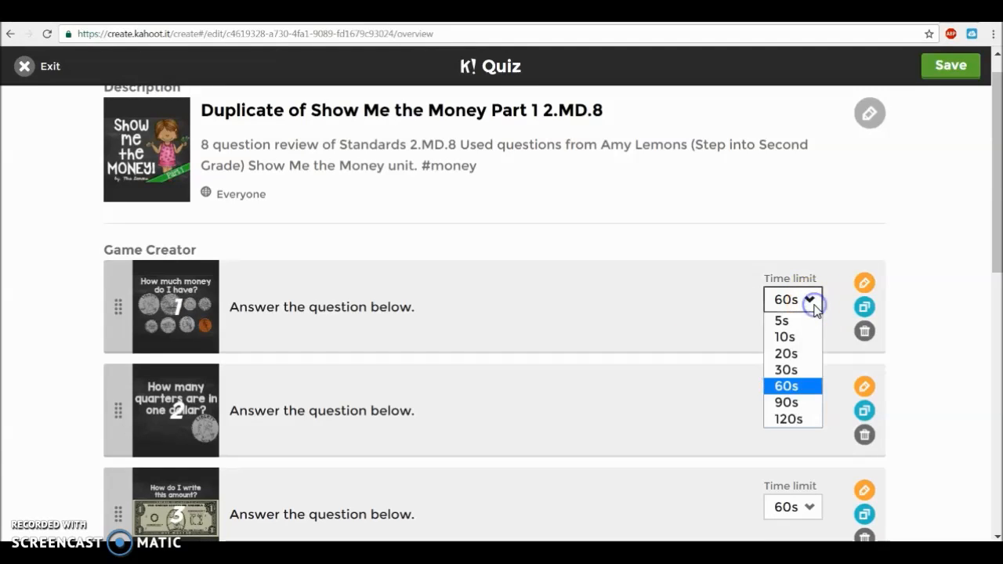
{"action": "left_click", "coordinate": [806, 402]}
{"action": "left_click", "coordinate": [807, 406]}
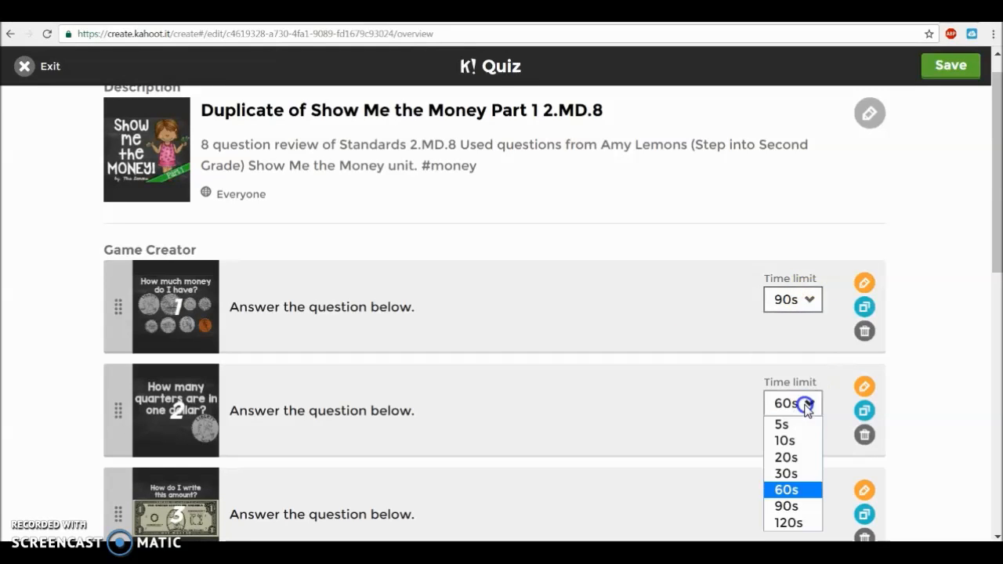
{"action": "left_click", "coordinate": [800, 506]}
{"action": "scroll", "coordinate": [710, 463], "scroll_direction": "down", "scroll_amount": 2}
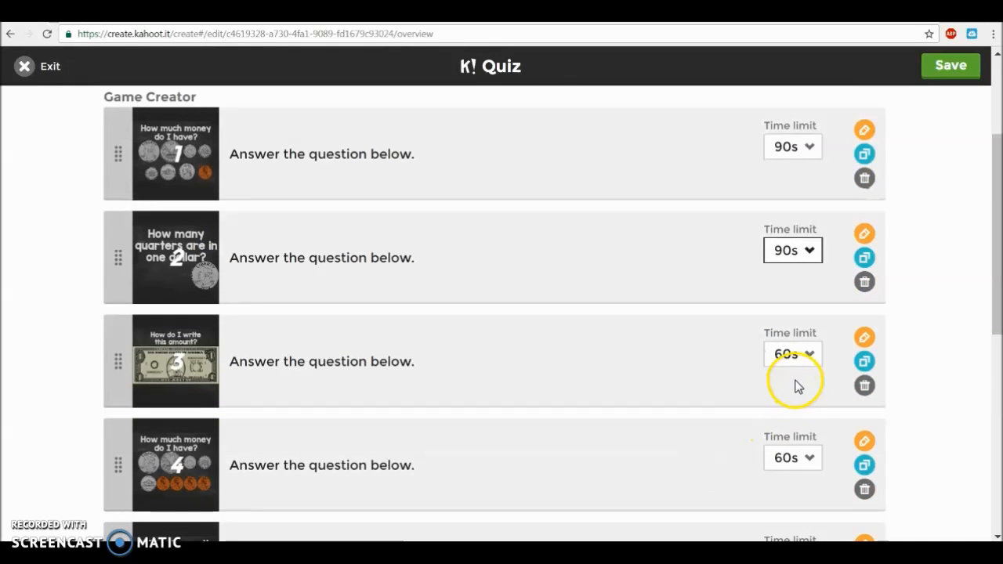
{"action": "left_click", "coordinate": [788, 354]}
{"action": "left_click", "coordinate": [787, 457]}
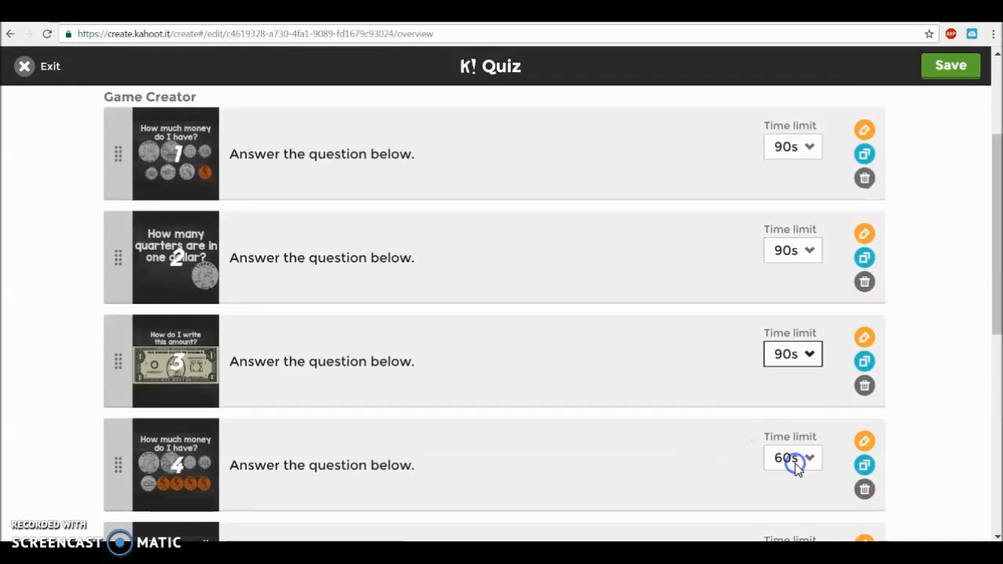
{"action": "left_click", "coordinate": [790, 460]}
{"action": "left_click", "coordinate": [788, 419]}
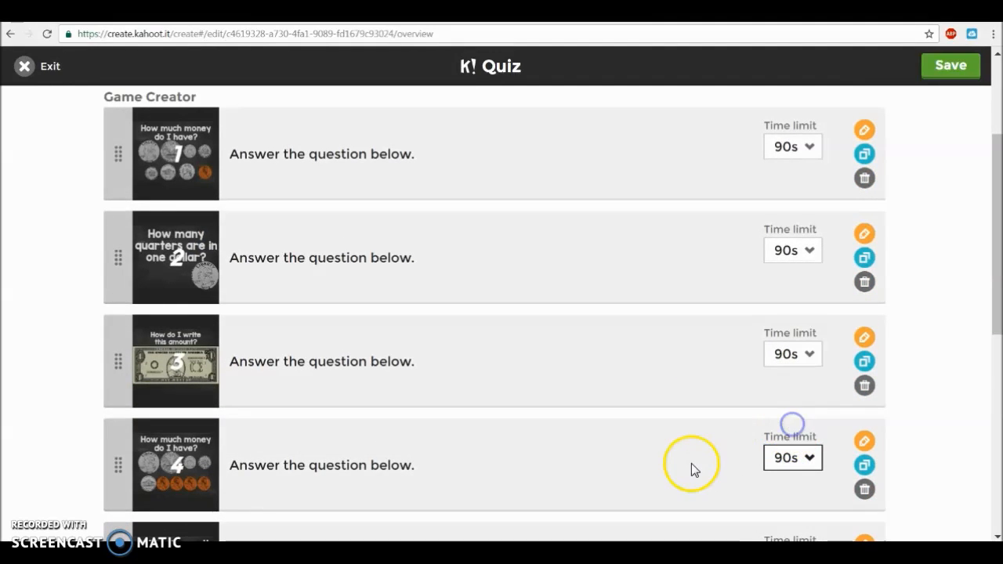
Step: Set the time limit of questions 5, 6 and 7 to 90 seconds each
{"action": "scroll", "coordinate": [691, 464], "scroll_direction": "down", "scroll_amount": 4}
{"action": "left_click", "coordinate": [808, 278]}
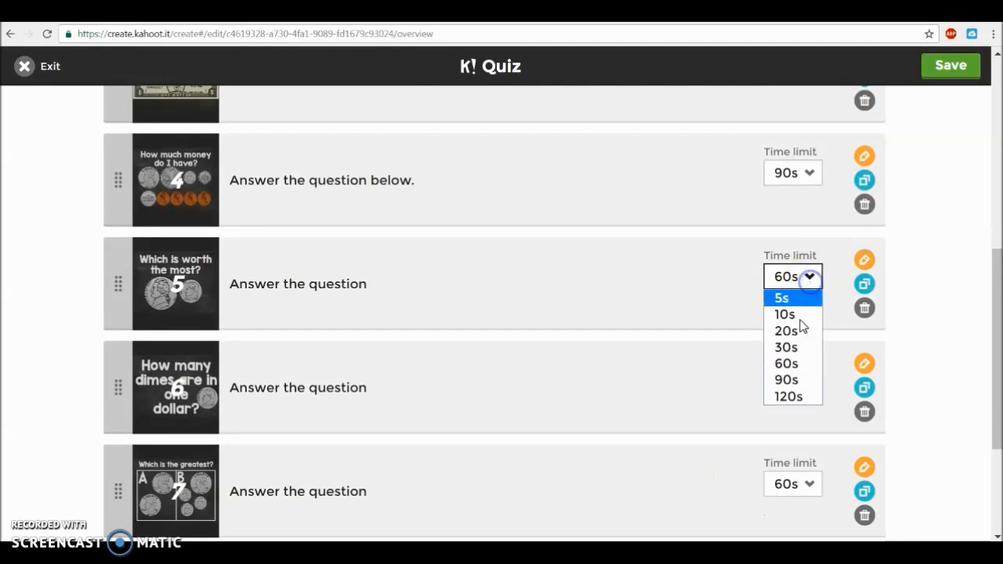
{"action": "left_click", "coordinate": [795, 381]}
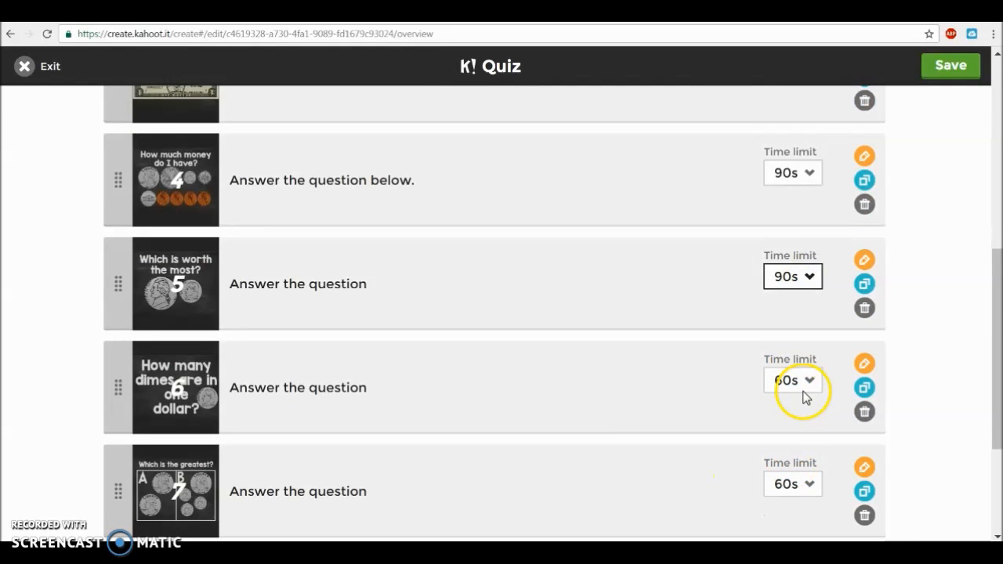
{"action": "left_click", "coordinate": [798, 381]}
{"action": "left_click", "coordinate": [786, 483]}
{"action": "left_click", "coordinate": [790, 481]}
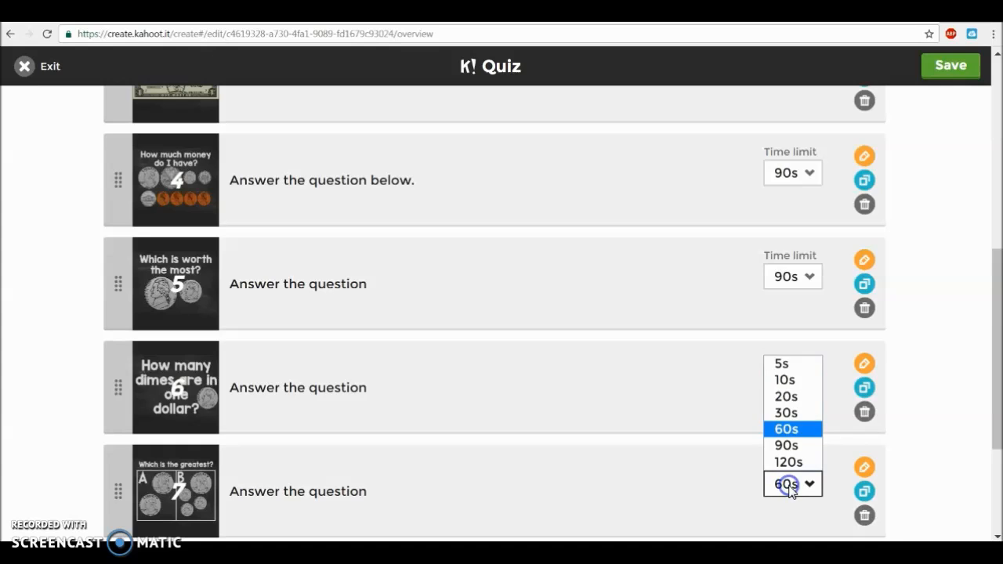
{"action": "left_click", "coordinate": [786, 446]}
Step: Open question 1 to examine its question text, answer choices and correct-answer mark, and return to the quiz overview
{"action": "scroll", "coordinate": [542, 376], "scroll_direction": "up", "scroll_amount": 6}
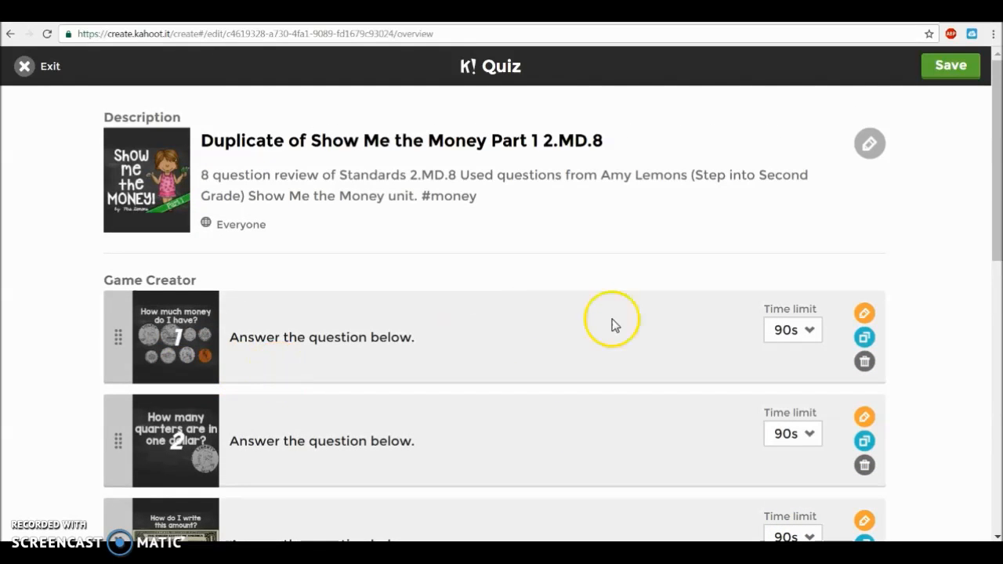
{"action": "left_click", "coordinate": [864, 315]}
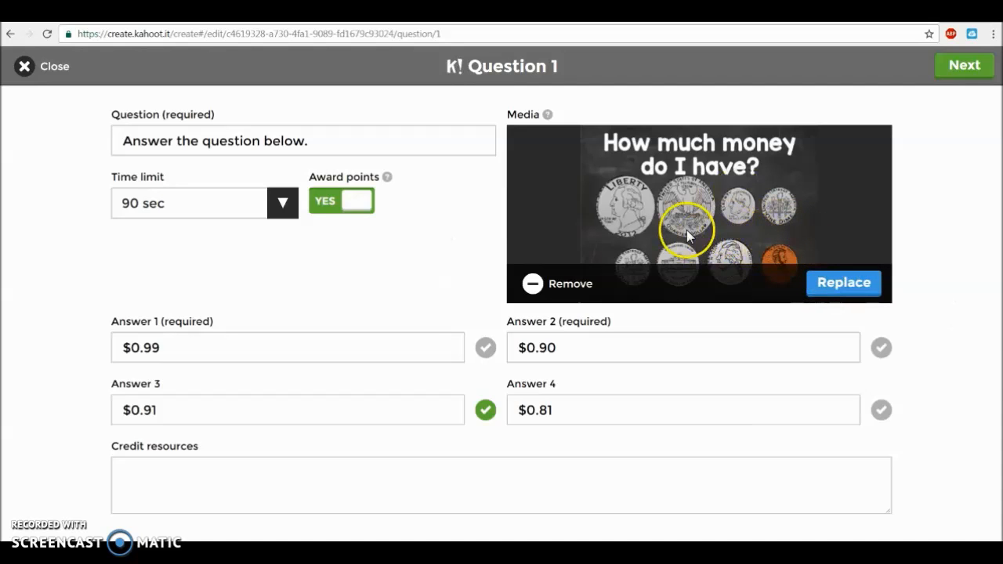
{"action": "left_click", "coordinate": [208, 152]}
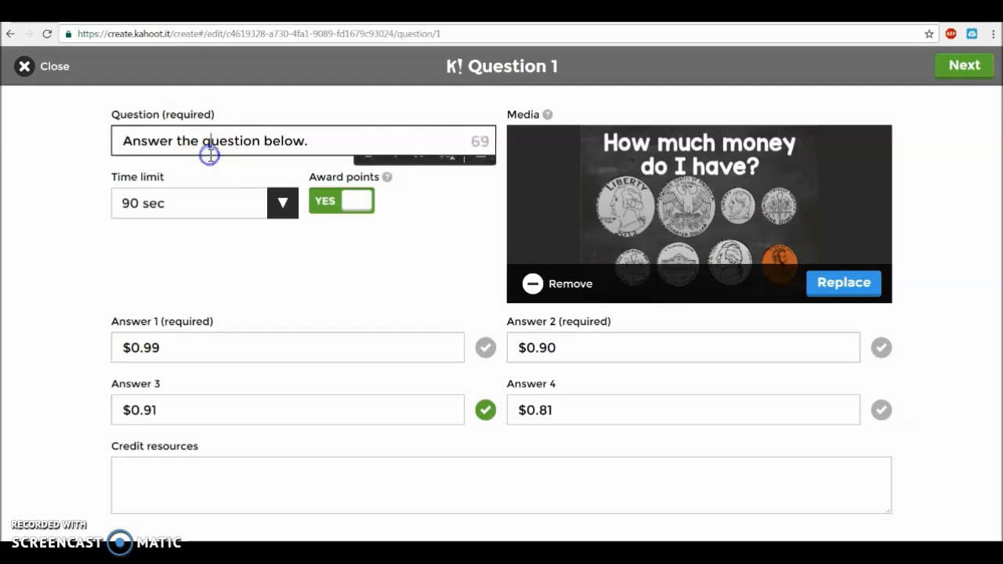
{"action": "left_click", "coordinate": [297, 347]}
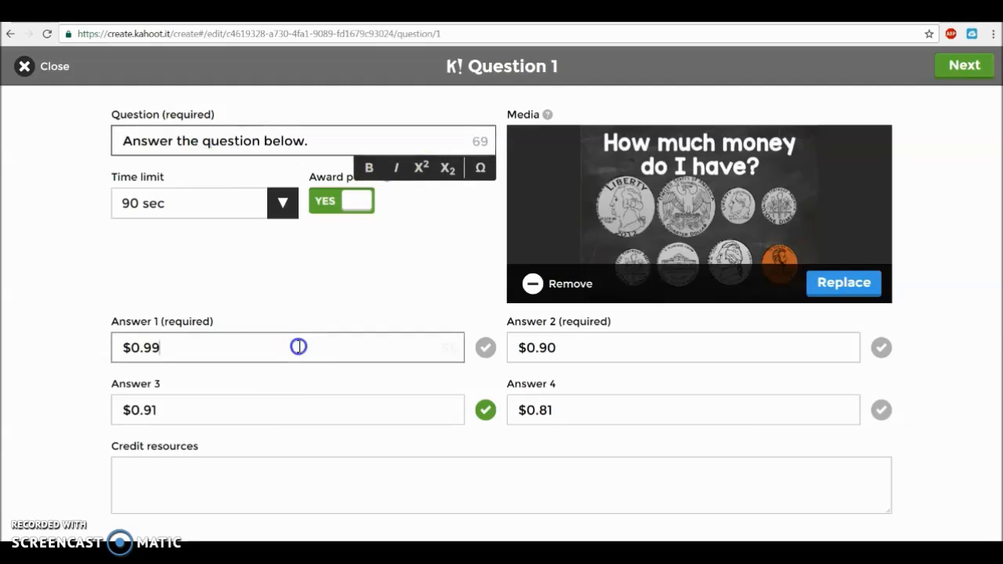
{"action": "left_click", "coordinate": [295, 405]}
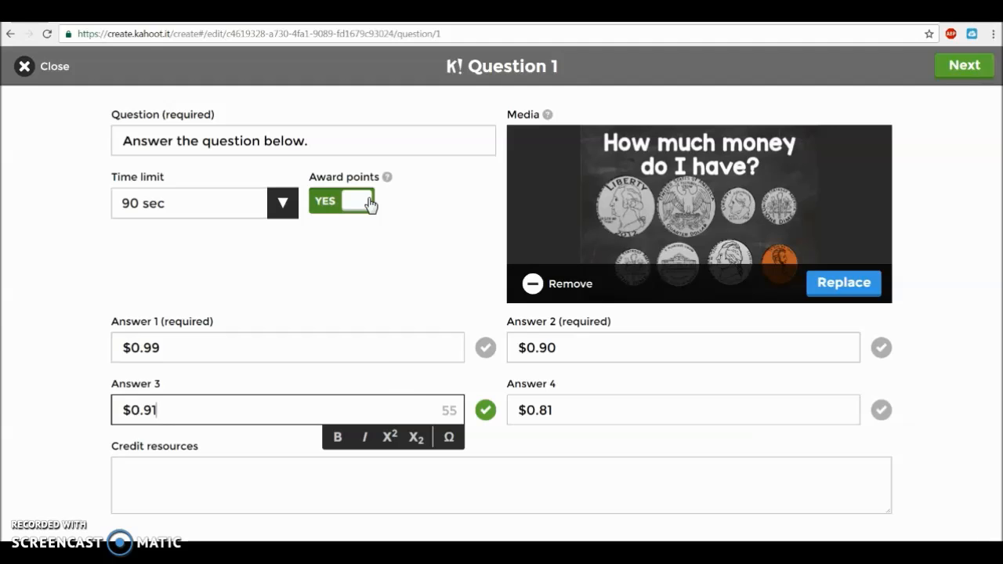
{"action": "left_click", "coordinate": [482, 413]}
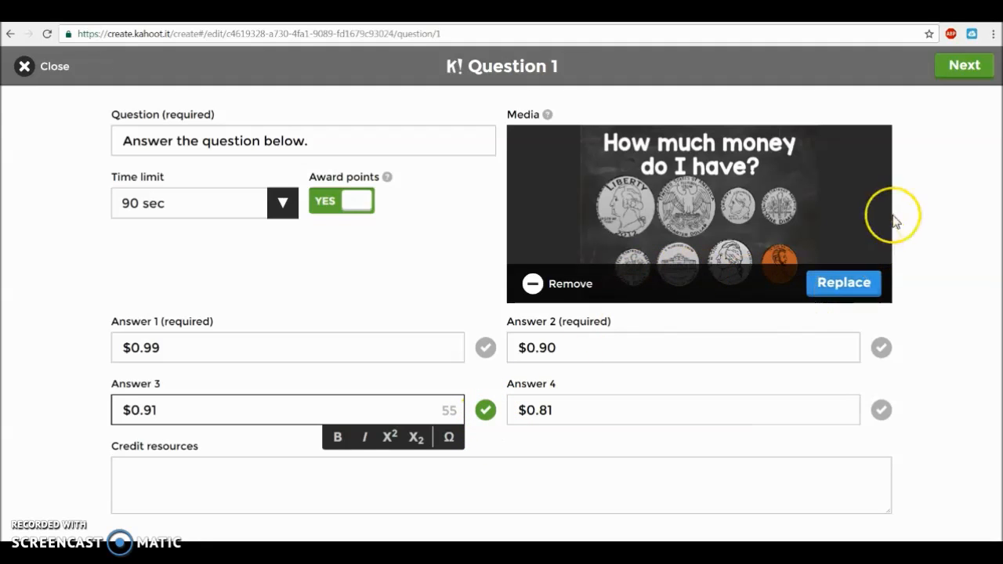
{"action": "left_click", "coordinate": [957, 78]}
{"action": "scroll", "coordinate": [750, 242], "scroll_direction": "up", "scroll_amount": 1}
{"action": "scroll", "coordinate": [750, 242], "scroll_direction": "down", "scroll_amount": 1}
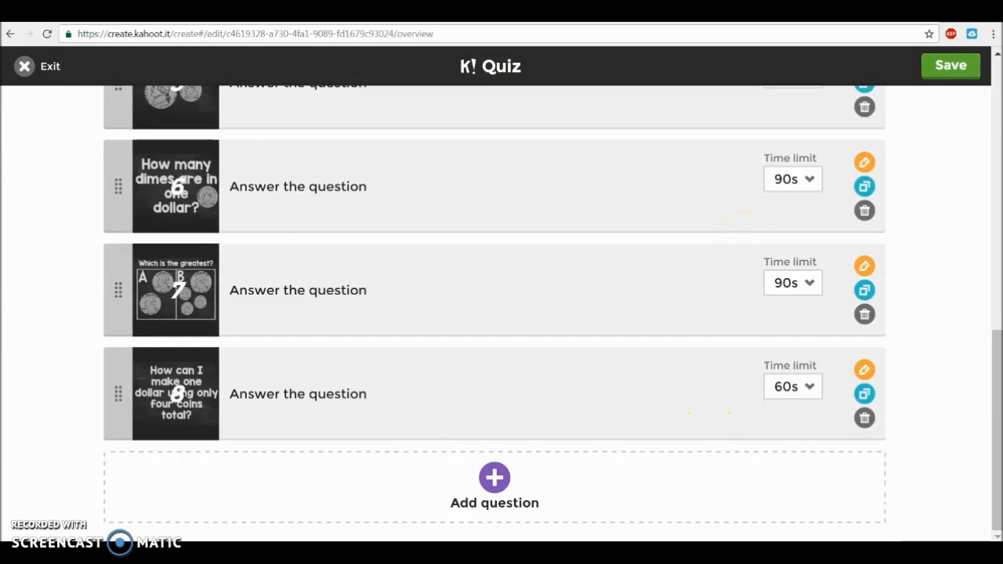
{"action": "left_click", "coordinate": [484, 503]}
{"action": "left_click", "coordinate": [189, 142]}
{"action": "left_click", "coordinate": [168, 321]}
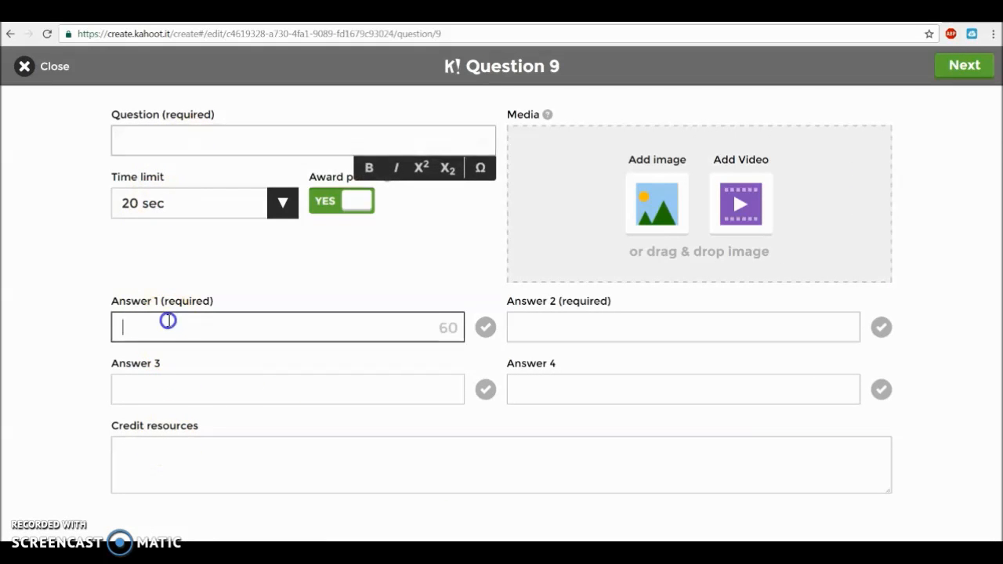
{"action": "left_click", "coordinate": [26, 66]}
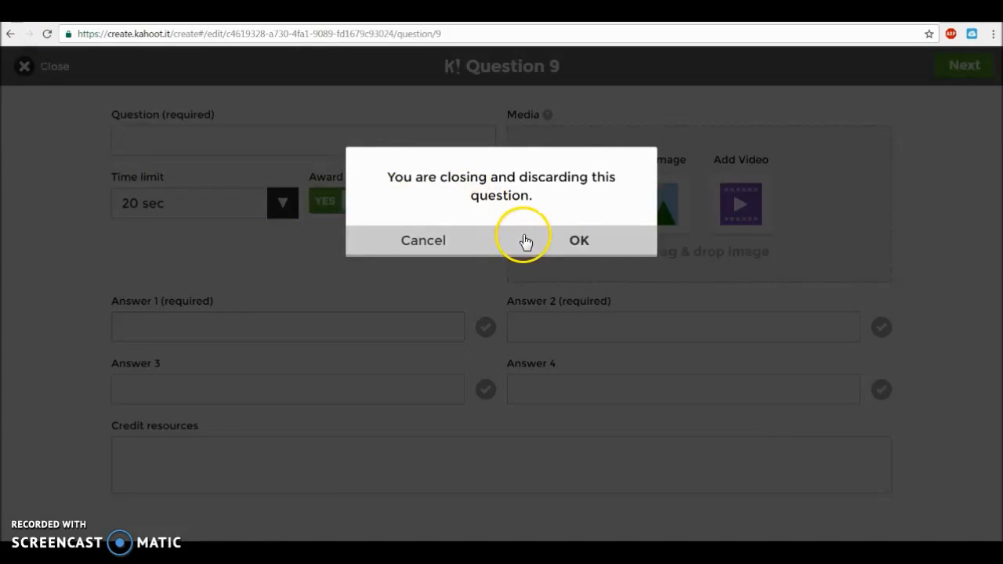
{"action": "left_click", "coordinate": [522, 240]}
Step: Save and publish the duplicated quiz, and finish by returning to the list of own kahoots
{"action": "scroll", "coordinate": [291, 405], "scroll_direction": "down", "scroll_amount": 2}
{"action": "scroll", "coordinate": [291, 406], "scroll_direction": "down", "scroll_amount": 1}
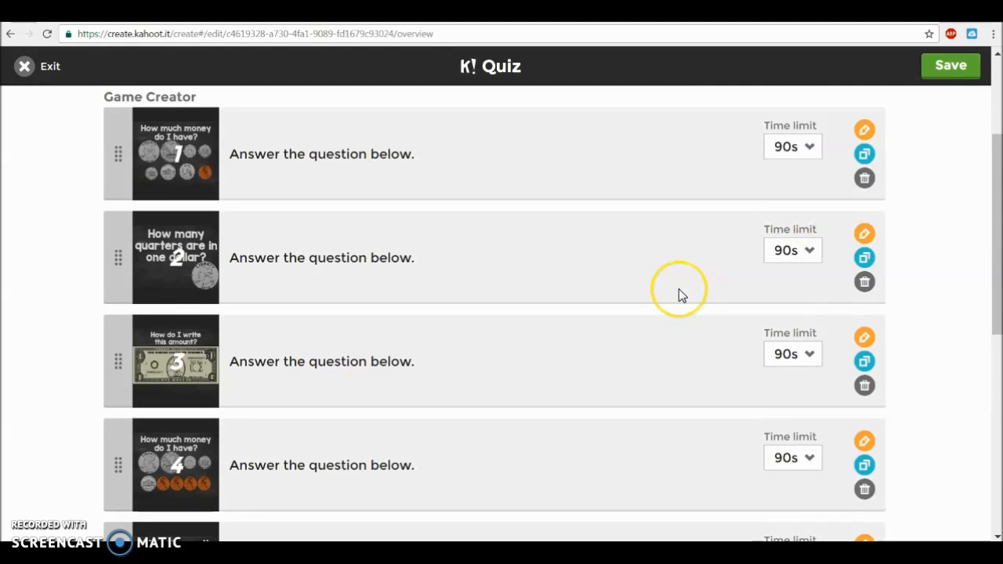
{"action": "scroll", "coordinate": [679, 292], "scroll_direction": "up", "scroll_amount": 4}
{"action": "scroll", "coordinate": [678, 292], "scroll_direction": "down", "scroll_amount": 1}
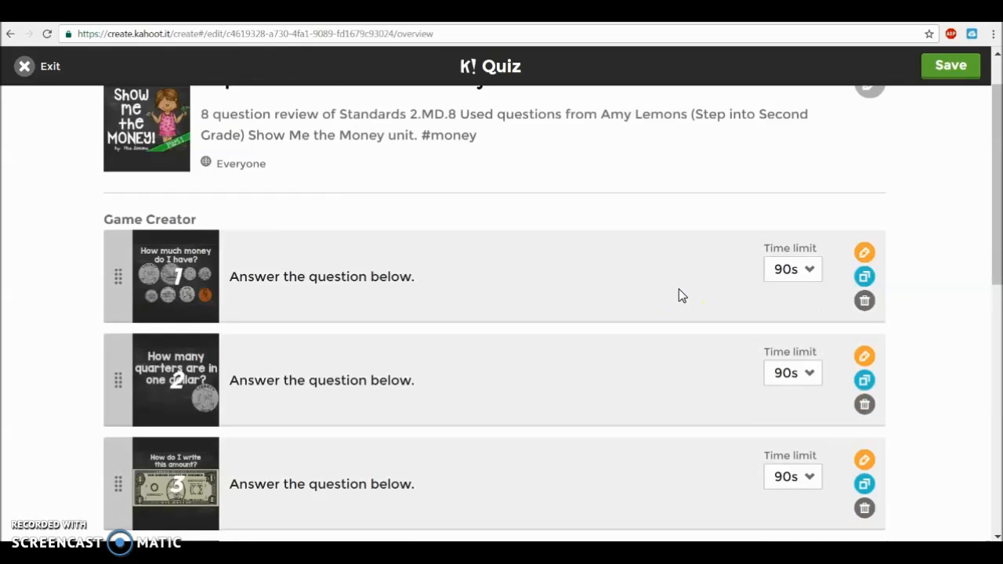
{"action": "scroll", "coordinate": [977, 220], "scroll_direction": "up", "scroll_amount": 2}
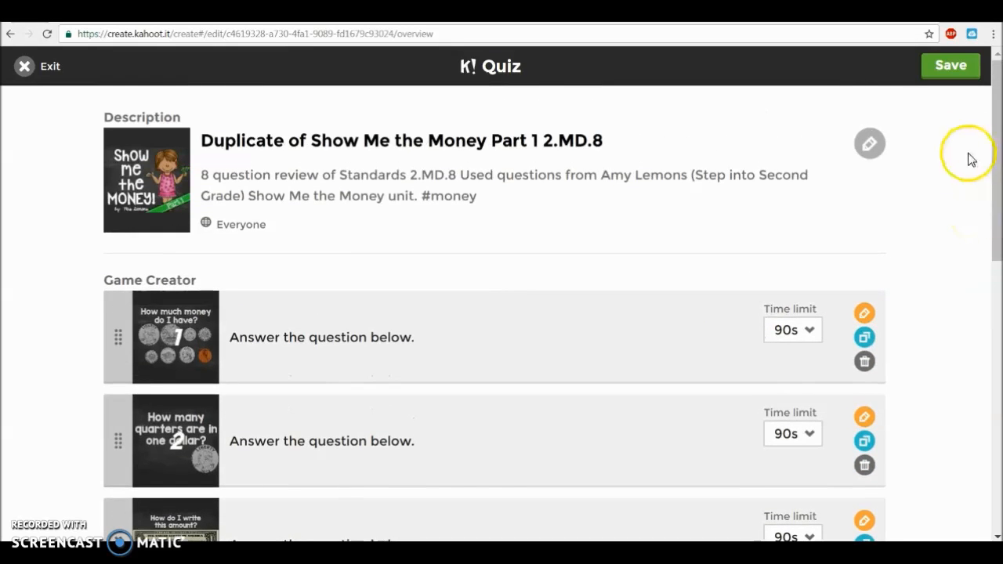
{"action": "left_click", "coordinate": [940, 72]}
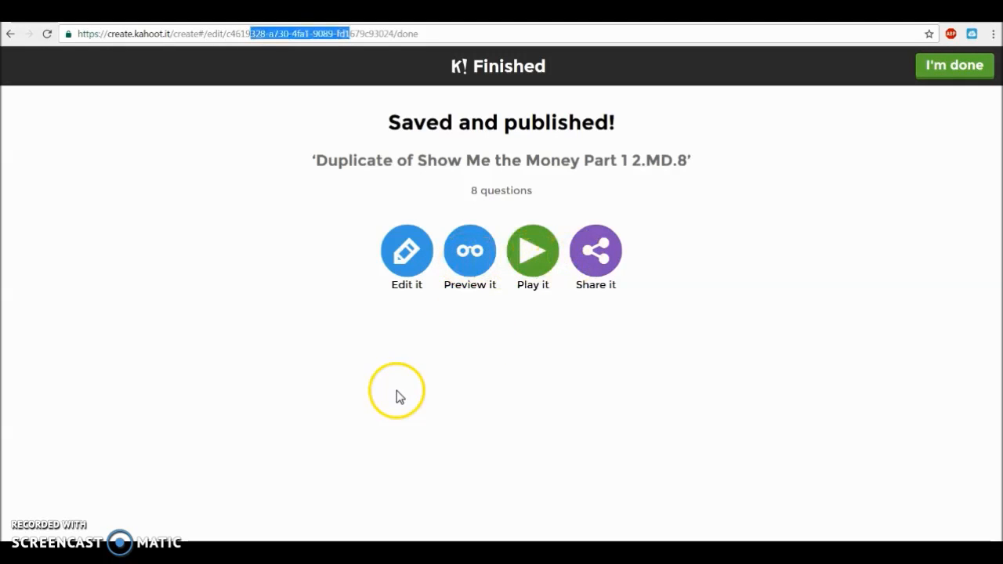
{"action": "left_click", "coordinate": [966, 69]}
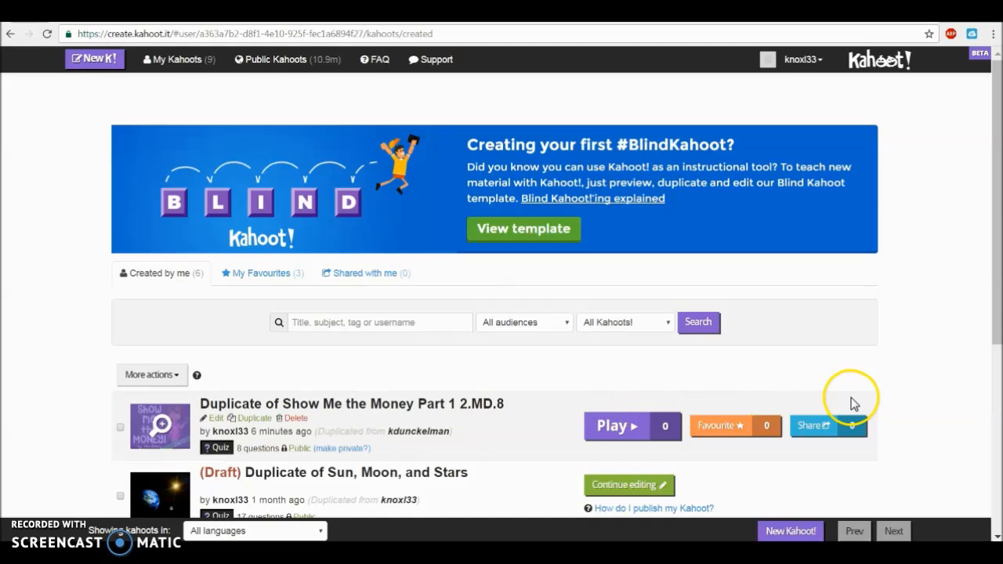
Step: Open the launch page of "Duplicate of Show Me the Money Part 1 2.MD.8" for playing, examine its game options and collapse them again
{"action": "left_click", "coordinate": [653, 426]}
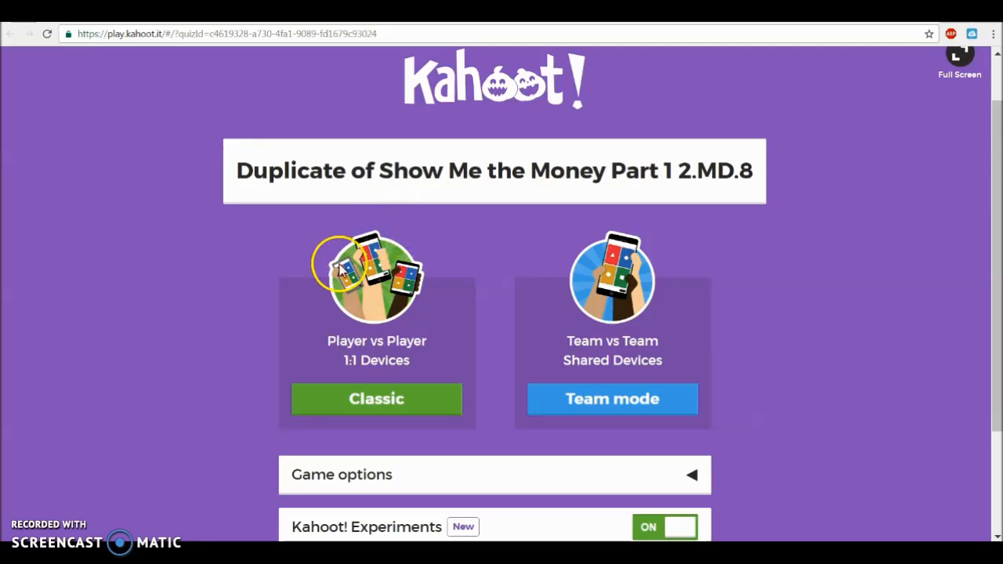
{"action": "scroll", "coordinate": [154, 395], "scroll_direction": "down", "scroll_amount": 2}
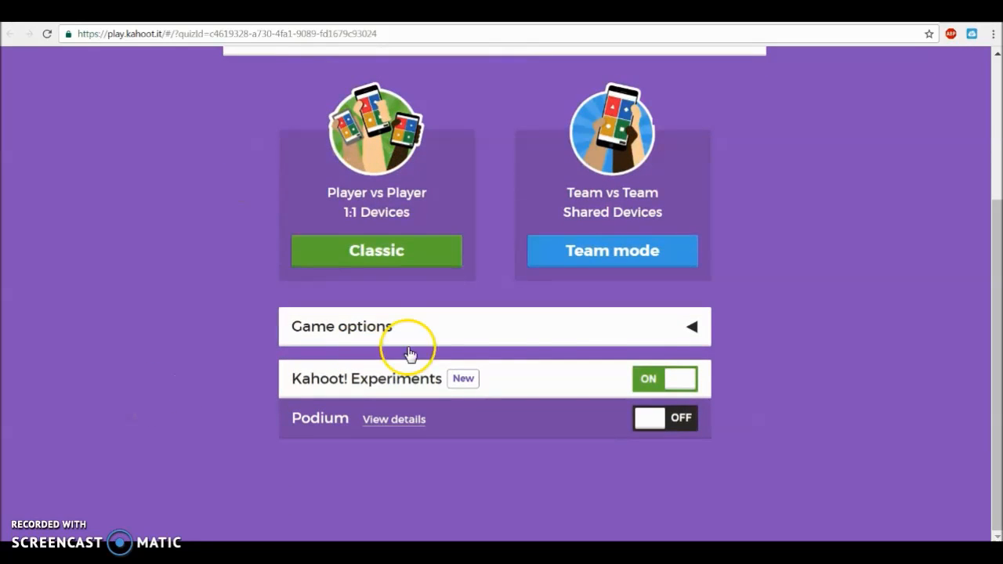
{"action": "left_click", "coordinate": [589, 323]}
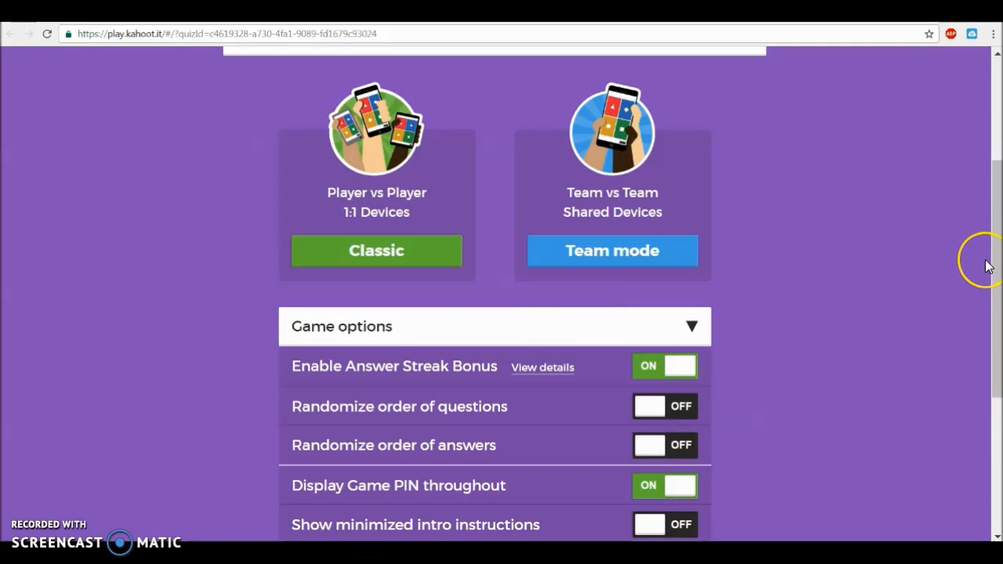
{"action": "scroll", "coordinate": [985, 264], "scroll_direction": "down", "scroll_amount": 2}
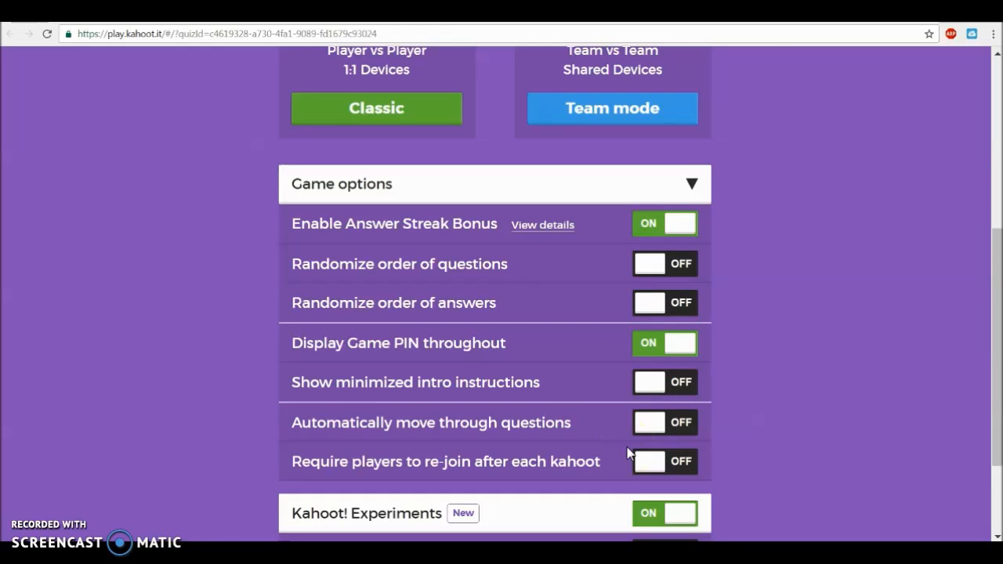
{"action": "left_click", "coordinate": [690, 185]}
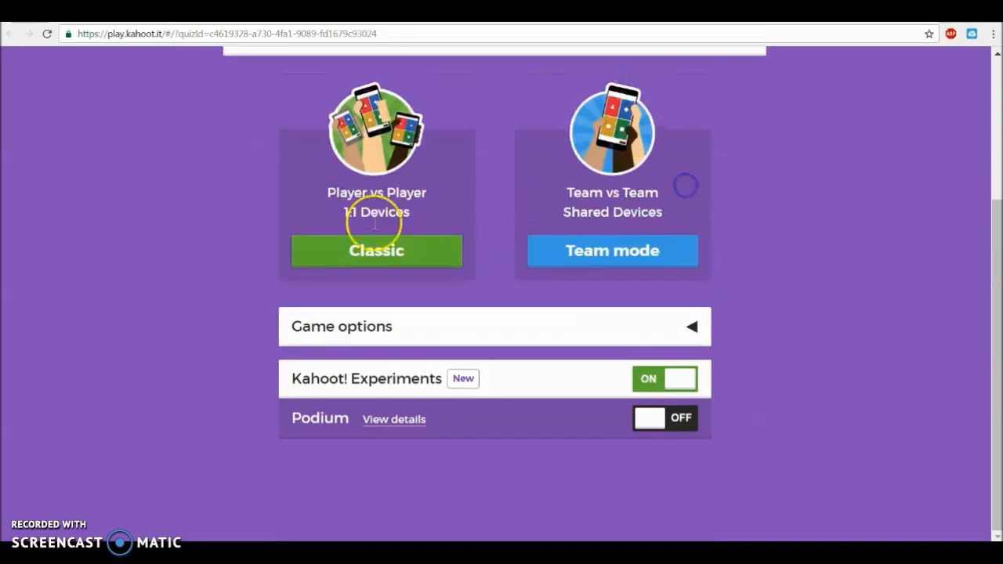
Step: Launch the quiz in Classic player-versus-player mode and highlight the game PIN in the lobby
{"action": "left_click", "coordinate": [350, 258]}
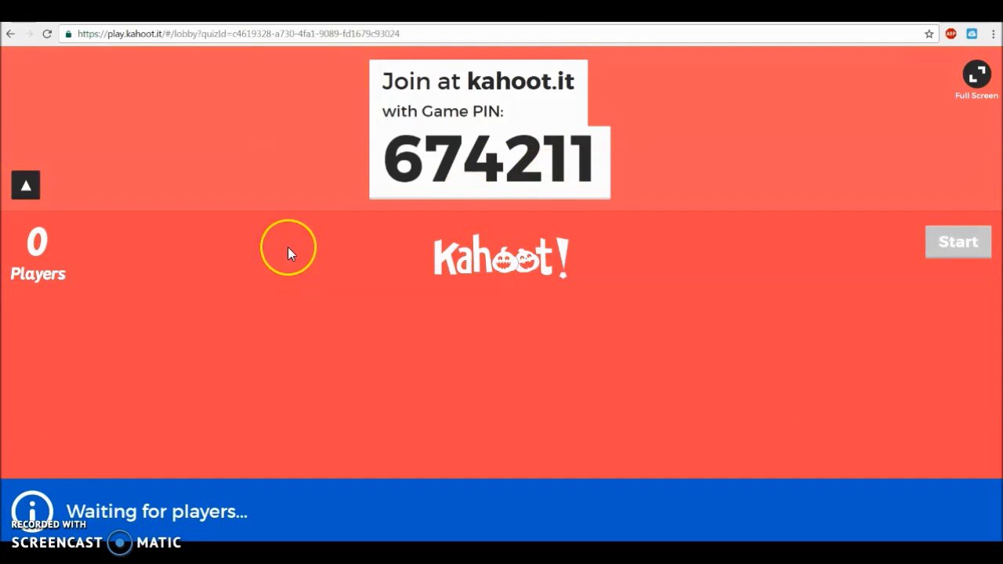
{"action": "left_click_drag", "start_coordinate": [399, 157], "coordinate": [601, 192]}
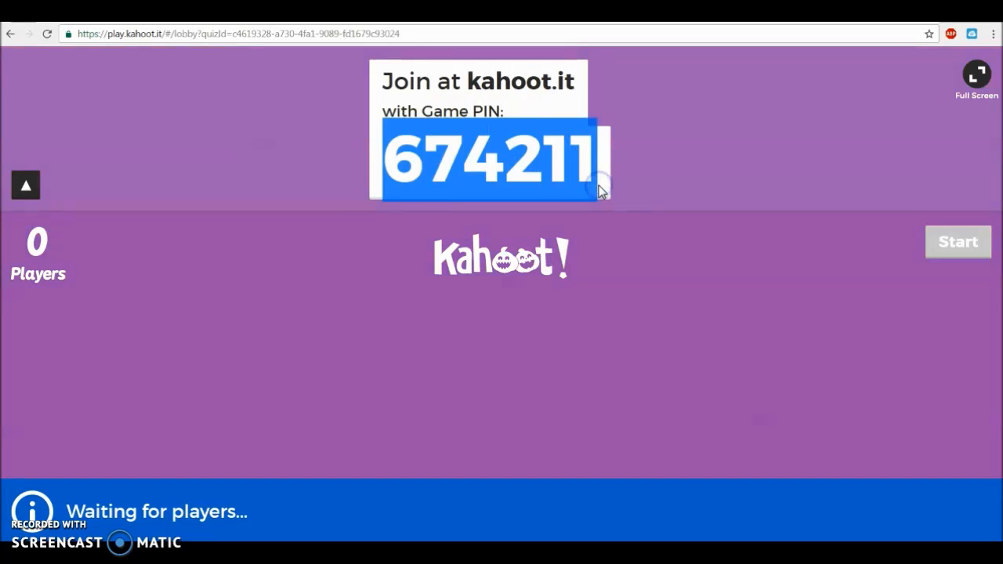
{"action": "left_click", "coordinate": [633, 184]}
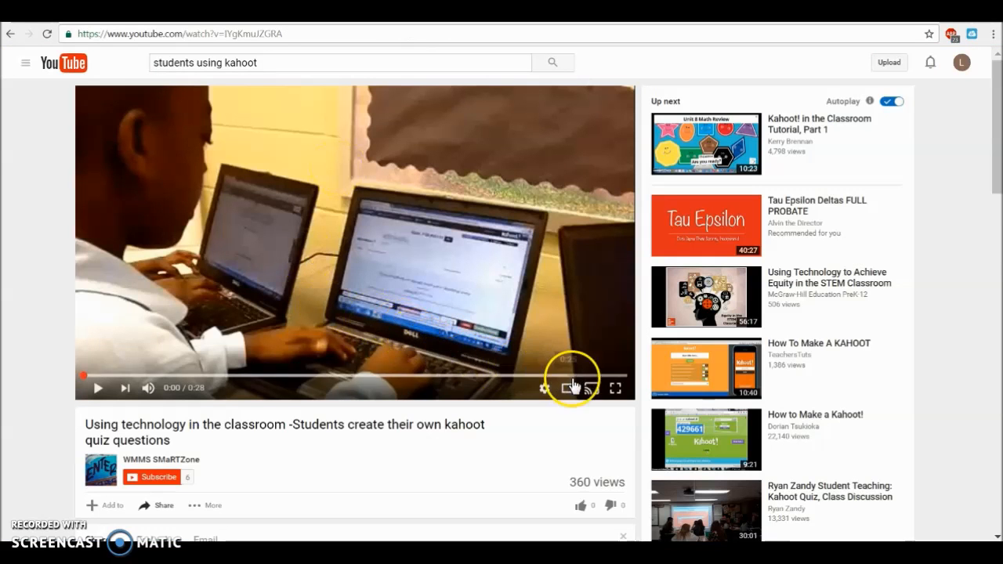
Step: Watch the YouTube video about students creating their own kahoot quiz questions in full screen, and return to the start of the own kahoots list
{"action": "left_click", "coordinate": [616, 388]}
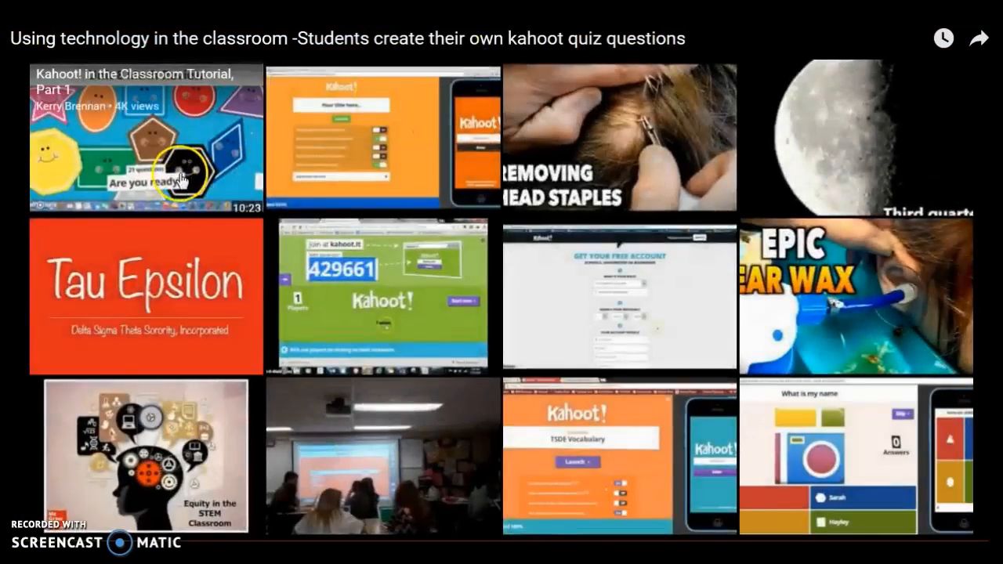
{"action": "key", "text": "Escape"}
{"action": "left_click", "coordinate": [284, 24]}
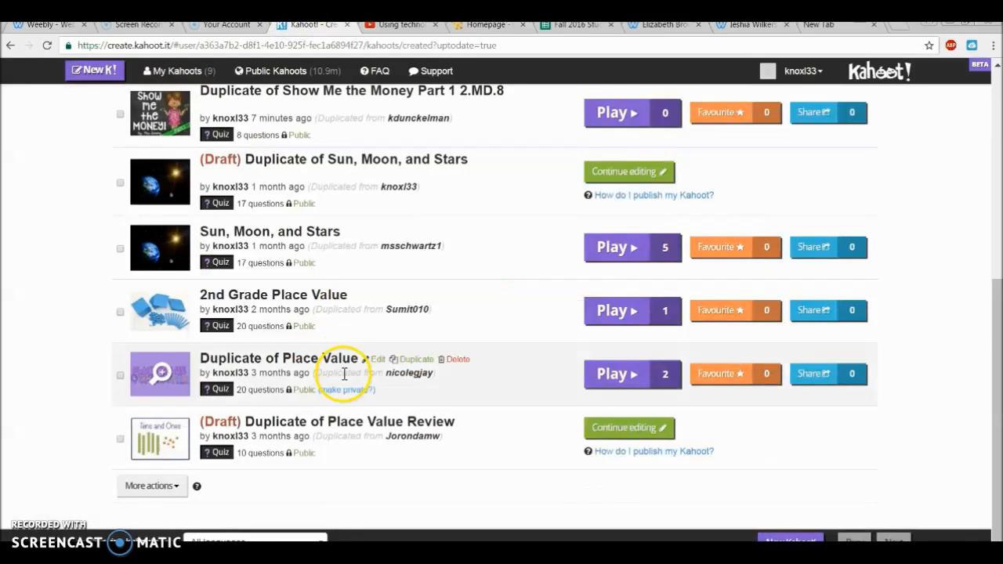
{"action": "scroll", "coordinate": [344, 375], "scroll_direction": "up", "scroll_amount": 3}
{"action": "scroll", "coordinate": [345, 374], "scroll_direction": "up", "scroll_amount": 2}
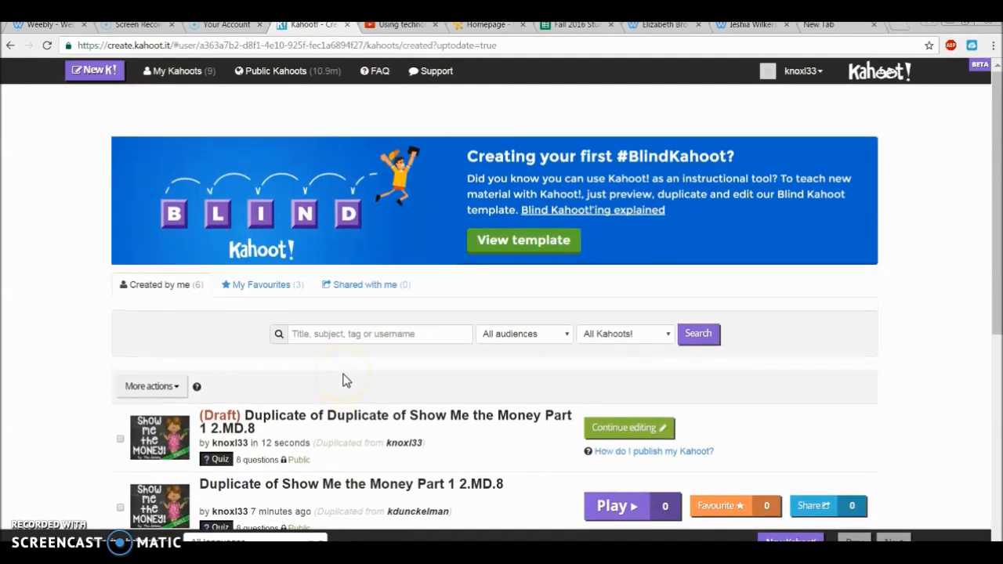